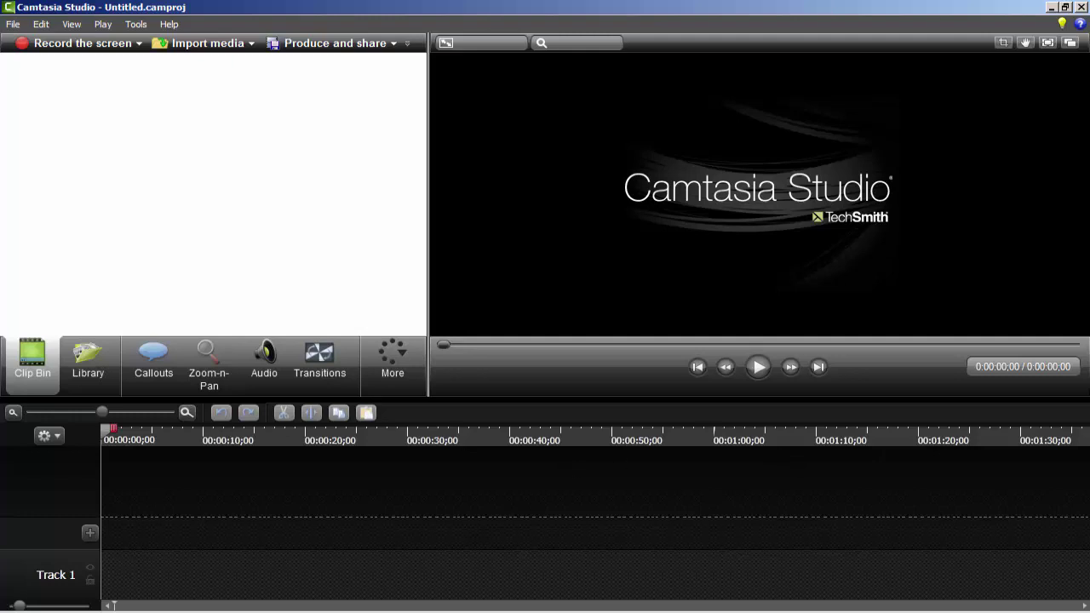
Import the test2_x264.mp4 whiteboard video from its folder into the Clip Bin
{"action": "left_click", "coordinate": [102, 599]}
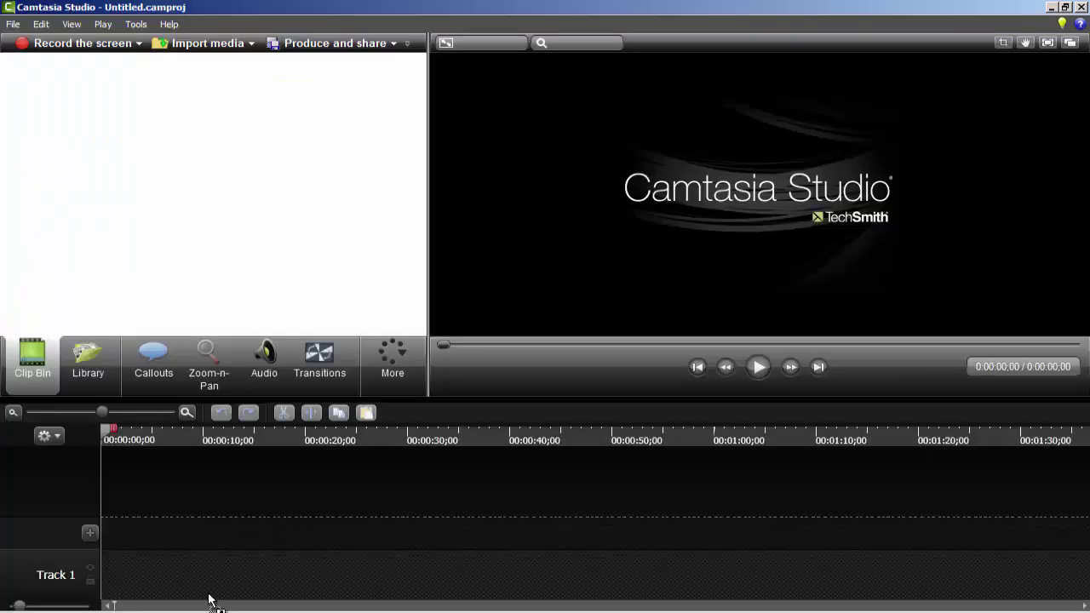
{"action": "left_click_drag", "start_coordinate": [209, 599], "coordinate": [147, 213]}
{"action": "left_click_drag", "start_coordinate": [146, 213], "coordinate": [141, 166]}
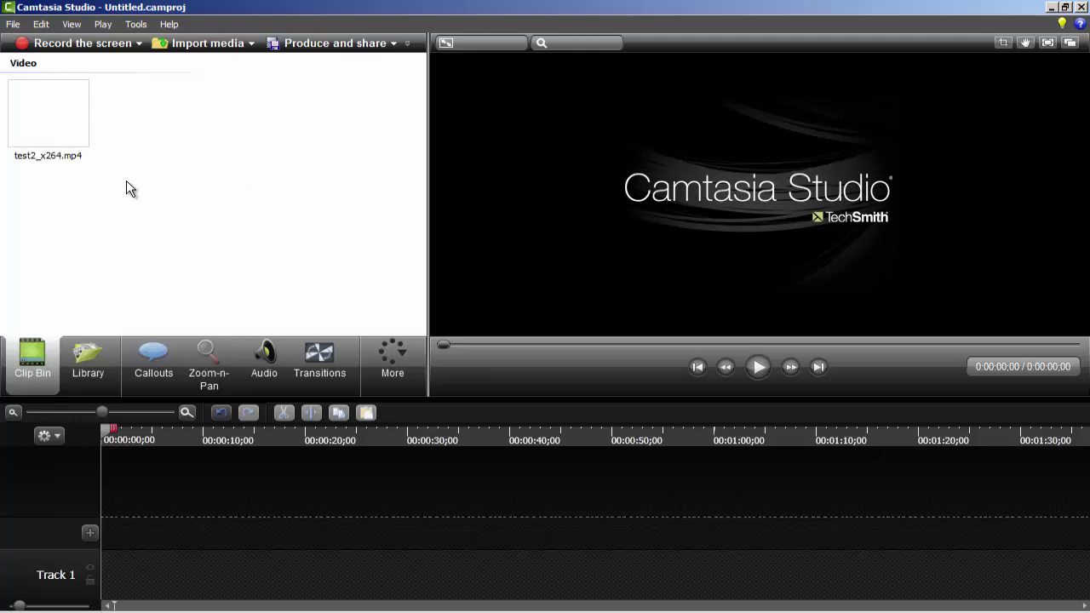
Add test2_x264.mp4 to the timeline at the playhead on Track 1
{"action": "right_click", "coordinate": [80, 127]}
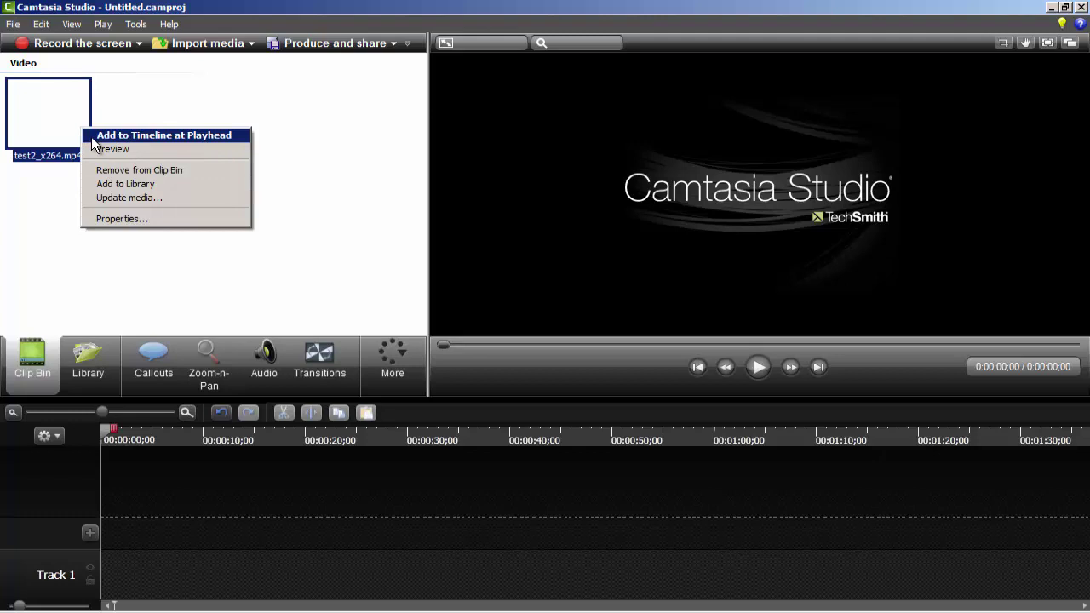
{"action": "left_click", "coordinate": [108, 90]}
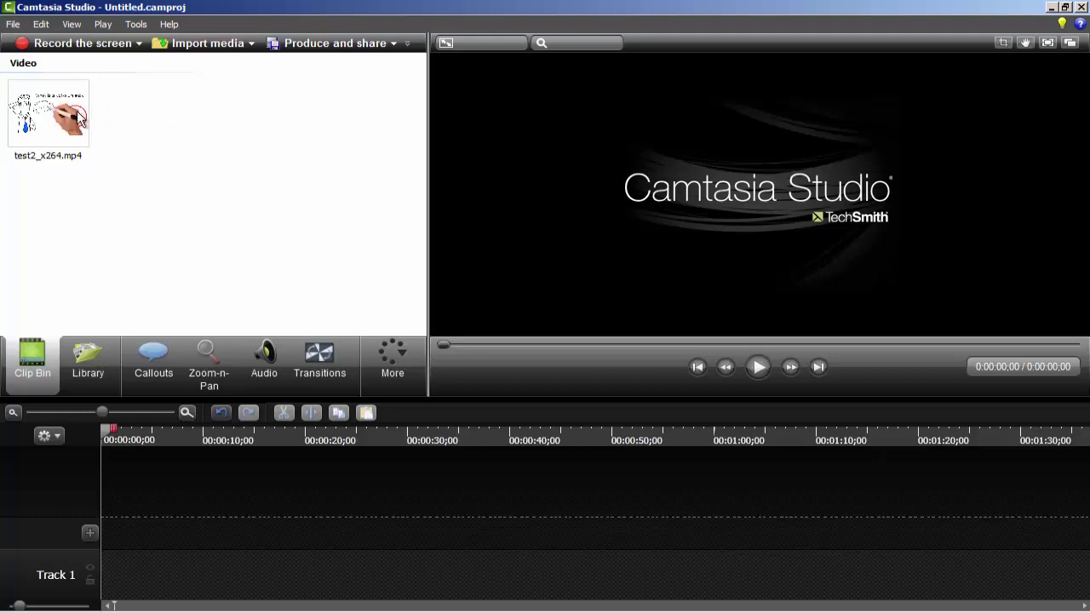
{"action": "left_click", "coordinate": [62, 128]}
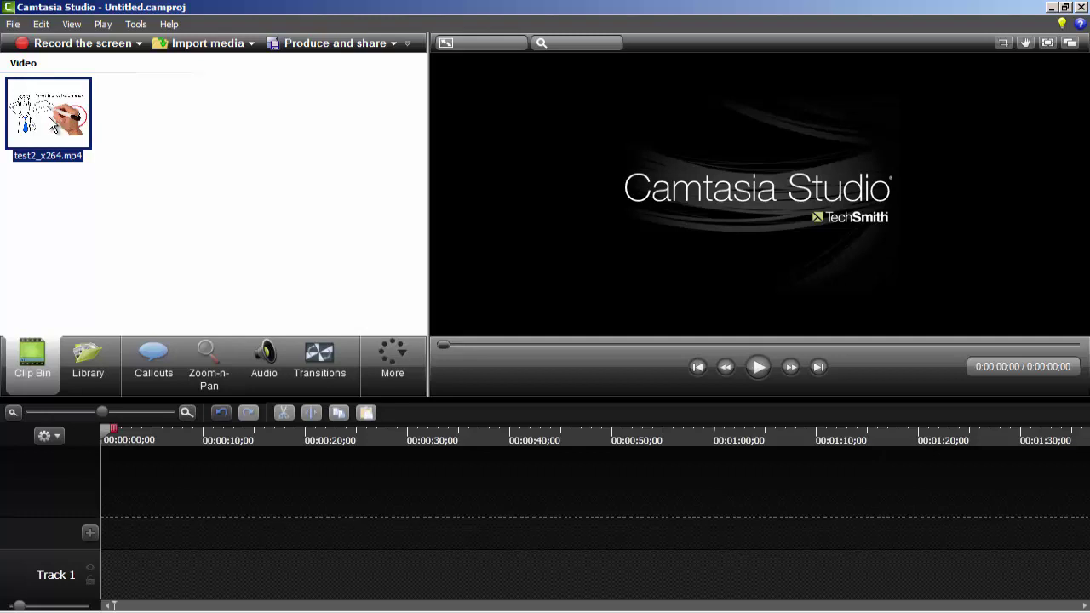
{"action": "right_click", "coordinate": [52, 121]}
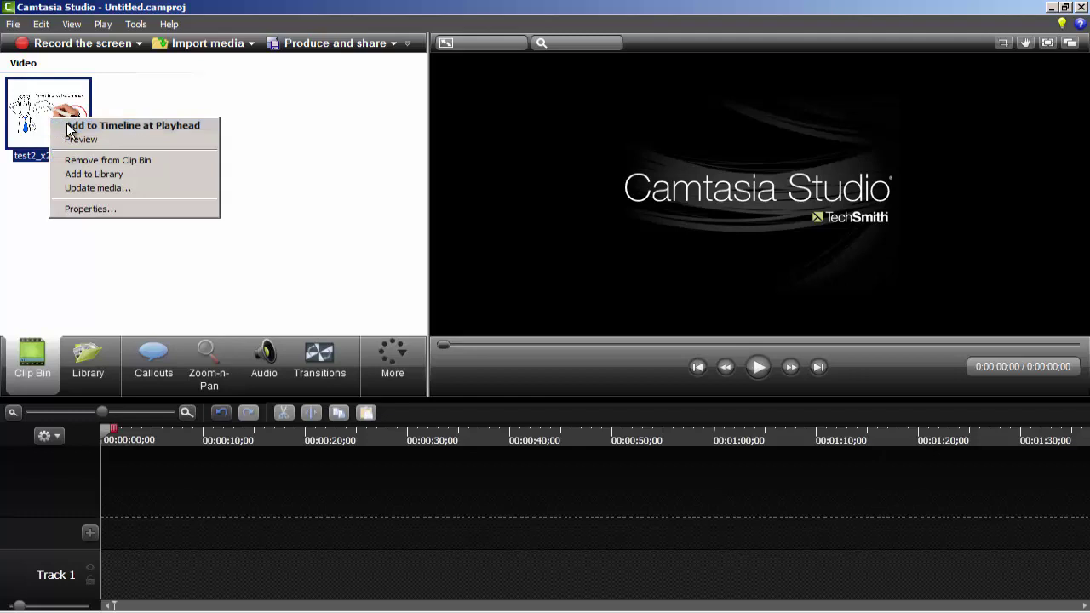
{"action": "left_click", "coordinate": [70, 127]}
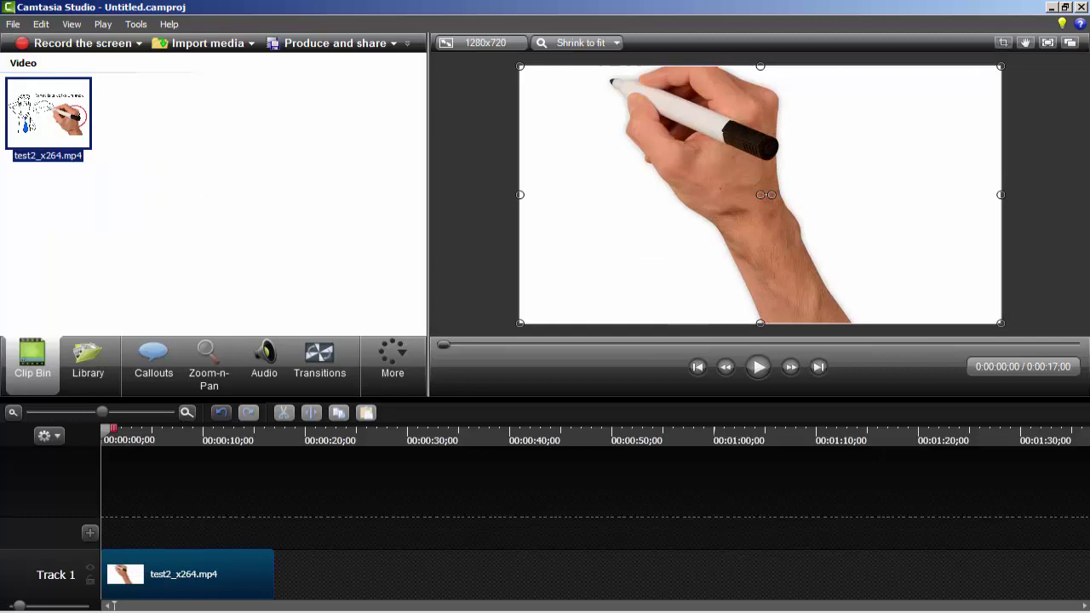
{"action": "left_click", "coordinate": [82, 581]}
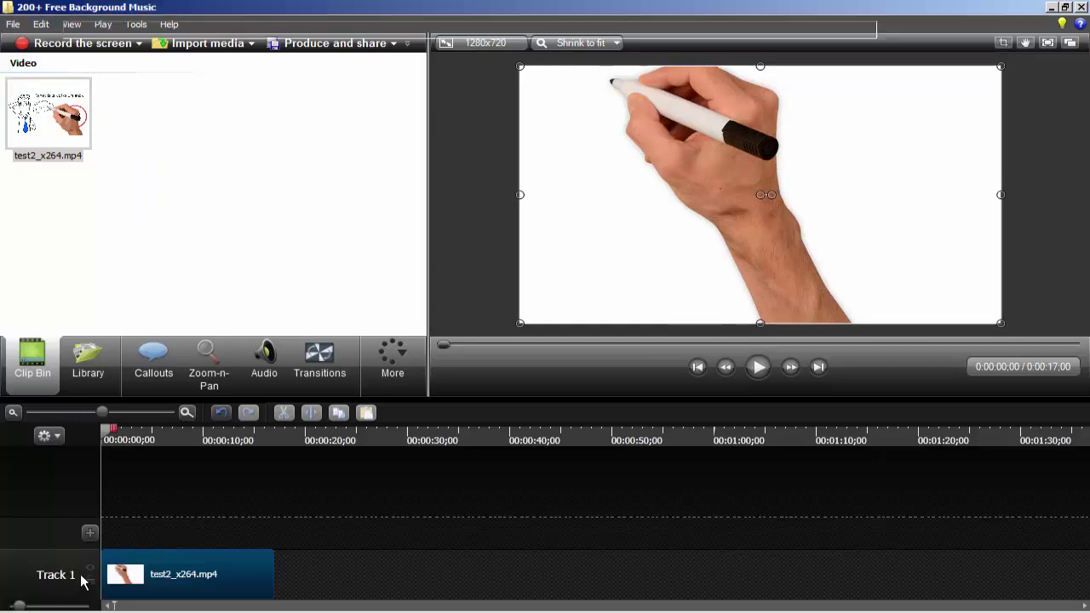
Drag the Anchors_Aweigh Chorus Only MP3 from the music folder into Camtasia's Clip Bin
{"action": "left_click", "coordinate": [236, 305]}
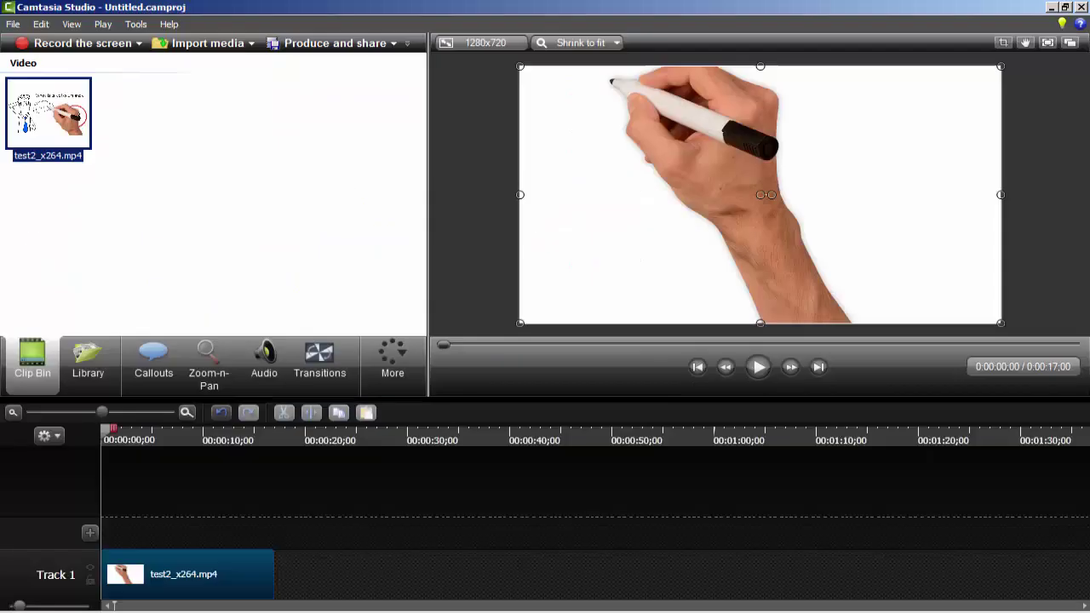
{"action": "left_click_drag", "start_coordinate": [235, 612], "coordinate": [230, 251]}
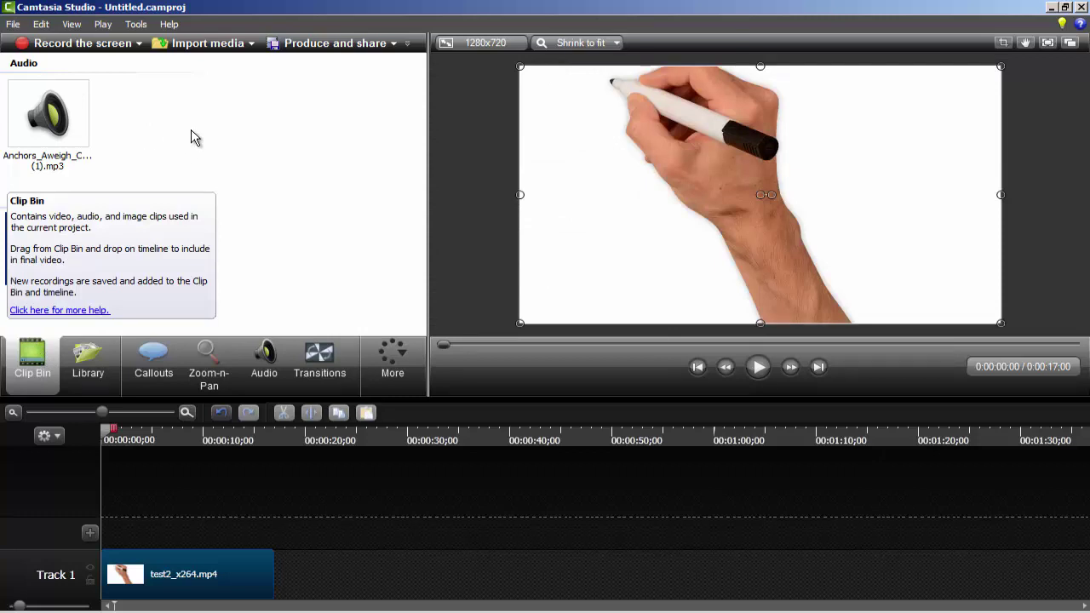
Add the Anchors Aweigh MP3 to the timeline at the playhead as Track 2
{"action": "left_click", "coordinate": [49, 128]}
{"action": "right_click", "coordinate": [49, 122]}
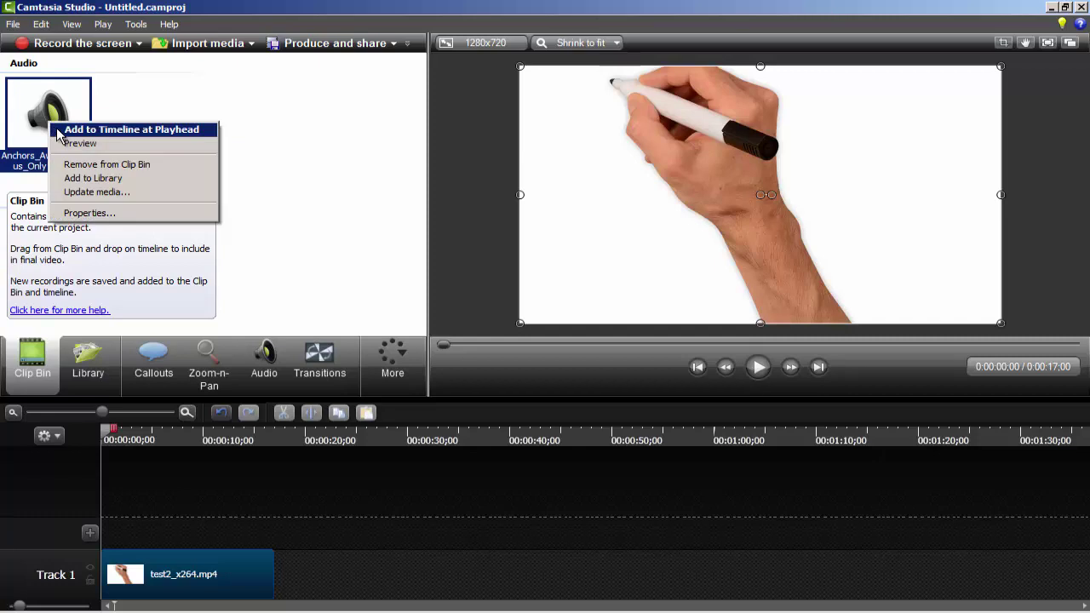
{"action": "left_click", "coordinate": [58, 129]}
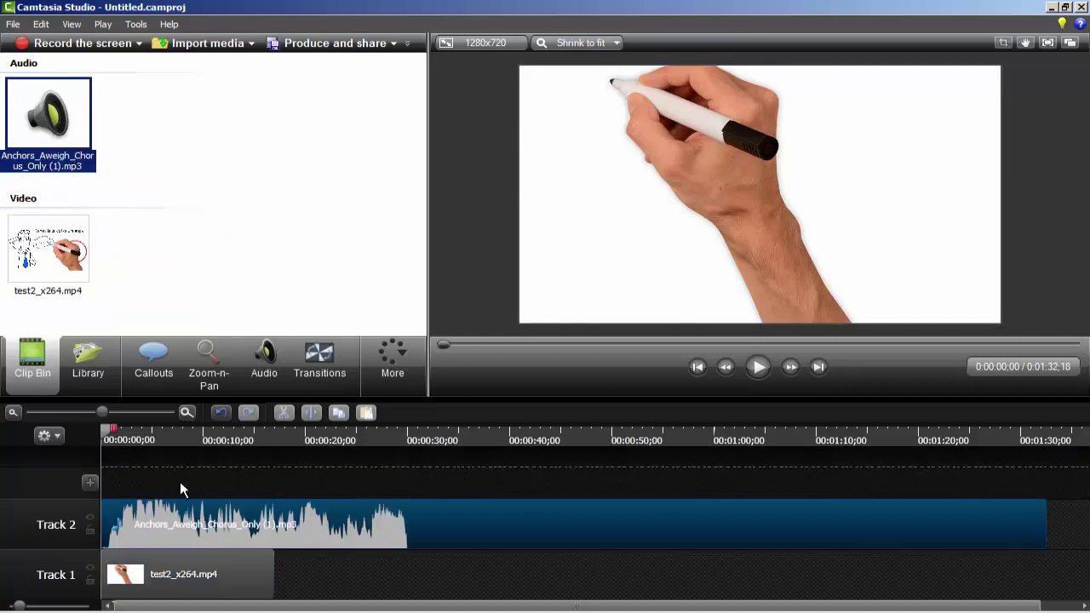
Lower the music volume and split it at 0:17, deleting the part past the video
{"action": "left_click", "coordinate": [195, 502]}
{"action": "right_click", "coordinate": [235, 516]}
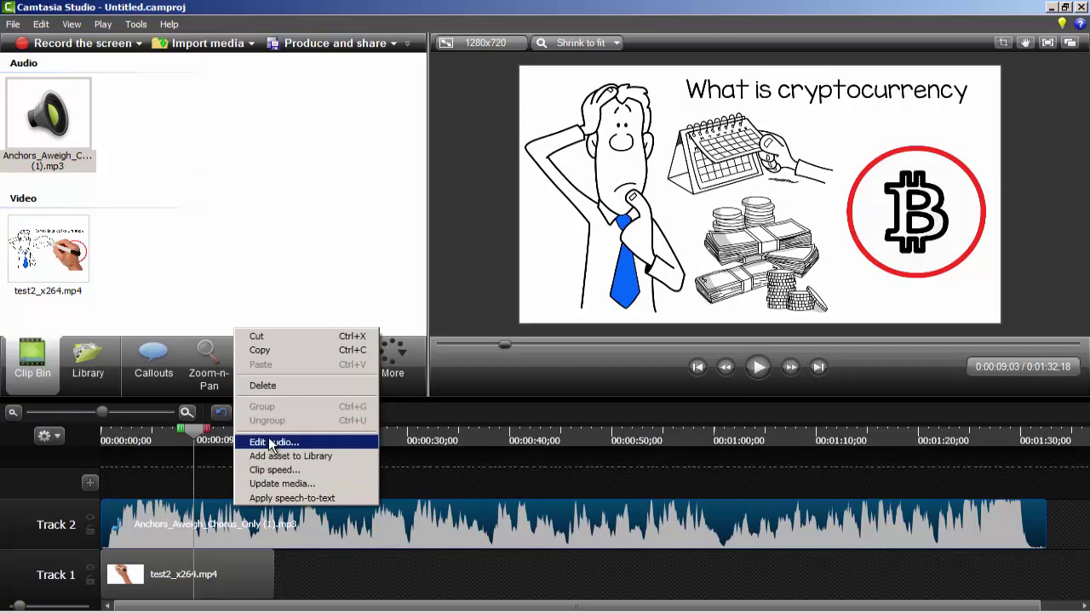
{"action": "left_click", "coordinate": [271, 443]}
{"action": "mouse_move", "coordinate": [249, 514]}
{"action": "left_mouse_down"}
{"action": "mouse_move", "coordinate": [239, 530]}
{"action": "mouse_move", "coordinate": [235, 511]}
{"action": "mouse_move", "coordinate": [235, 529]}
{"action": "left_mouse_up"}
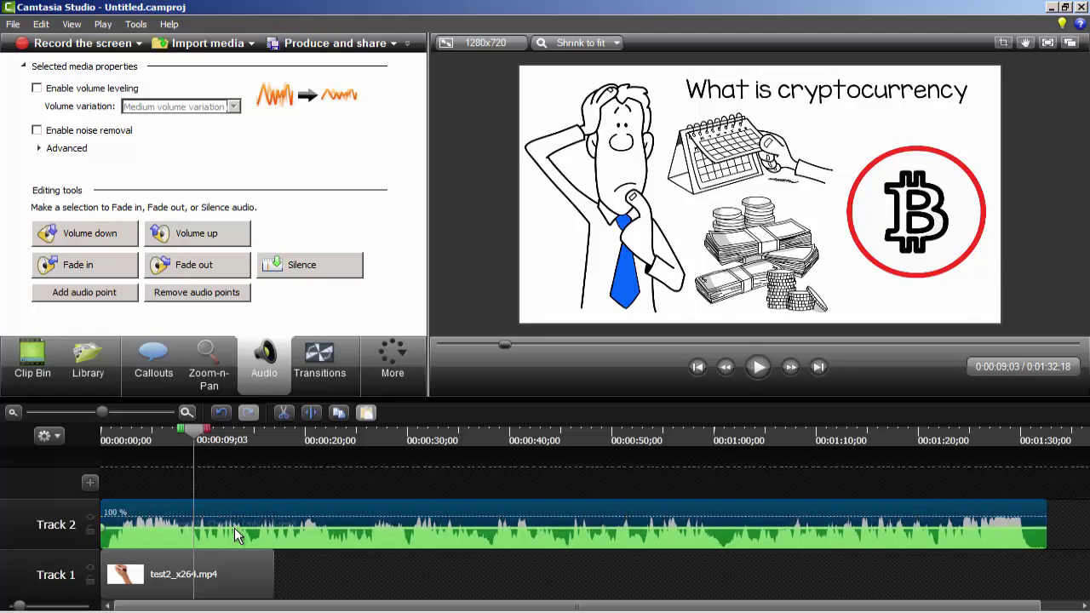
{"action": "mouse_move", "coordinate": [278, 445]}
{"action": "left_mouse_down"}
{"action": "mouse_move", "coordinate": [341, 448]}
{"action": "mouse_move", "coordinate": [279, 465]}
{"action": "left_mouse_up"}
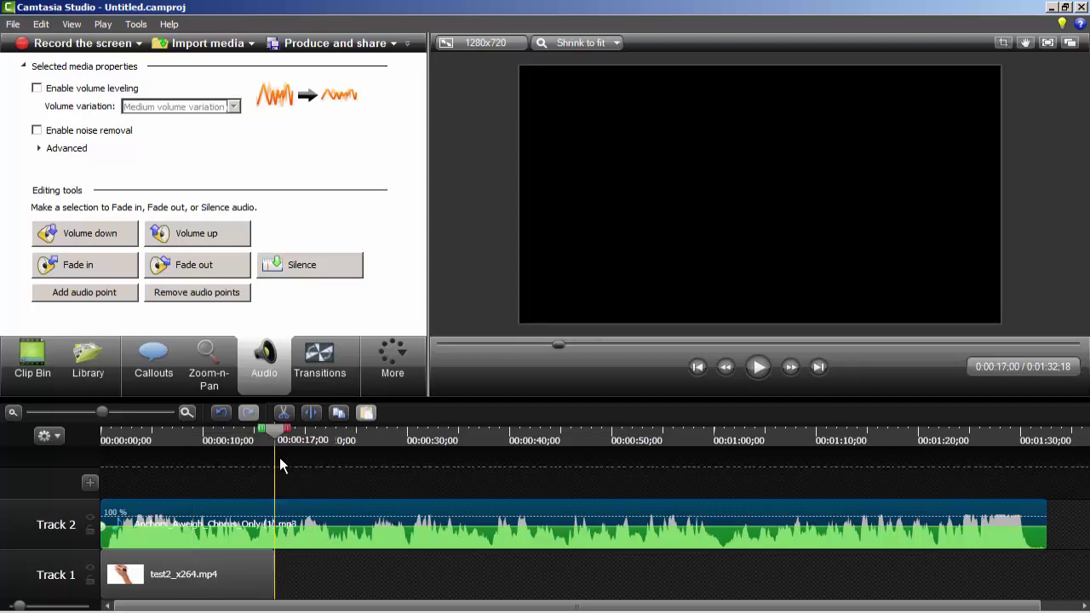
{"action": "left_click", "coordinate": [313, 415]}
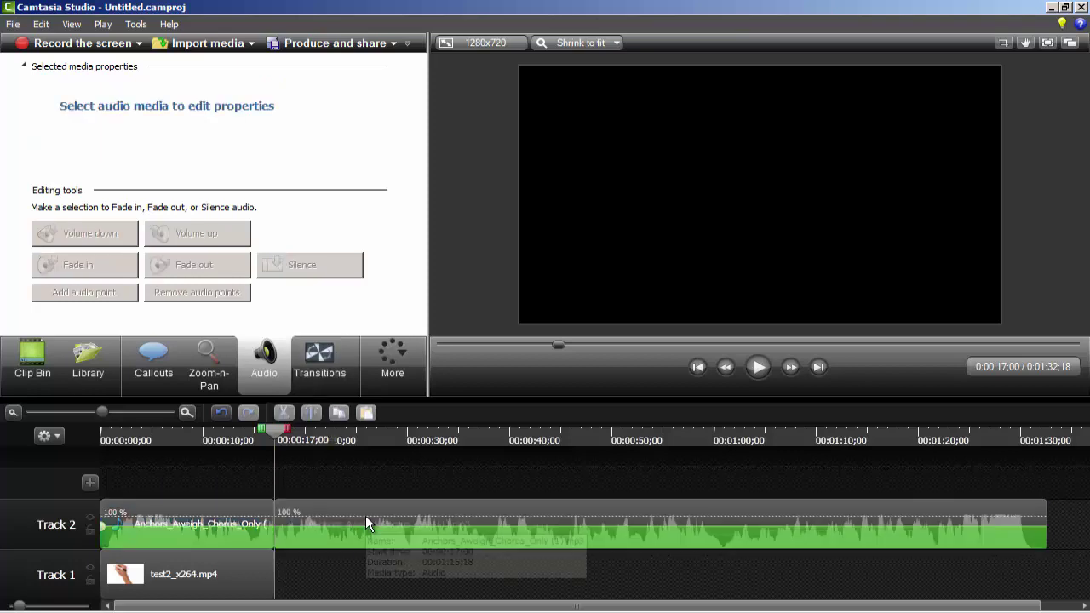
{"action": "left_click", "coordinate": [367, 522]}
{"action": "key", "text": "Delete"}
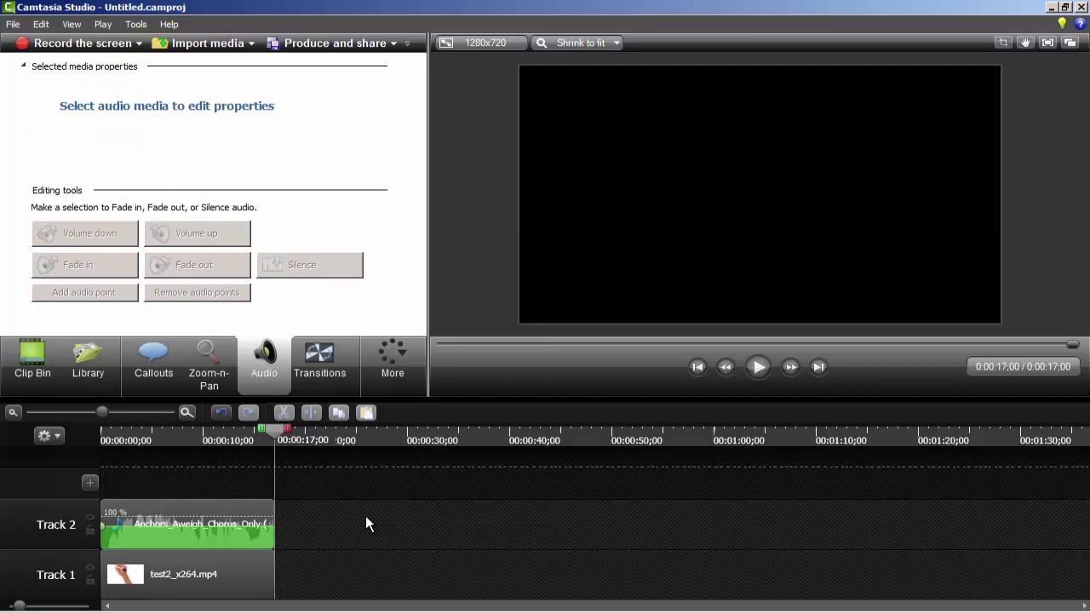
Change the editing dimensions to Maximum 1080p HD (1920x1080)
{"action": "left_click", "coordinate": [173, 429]}
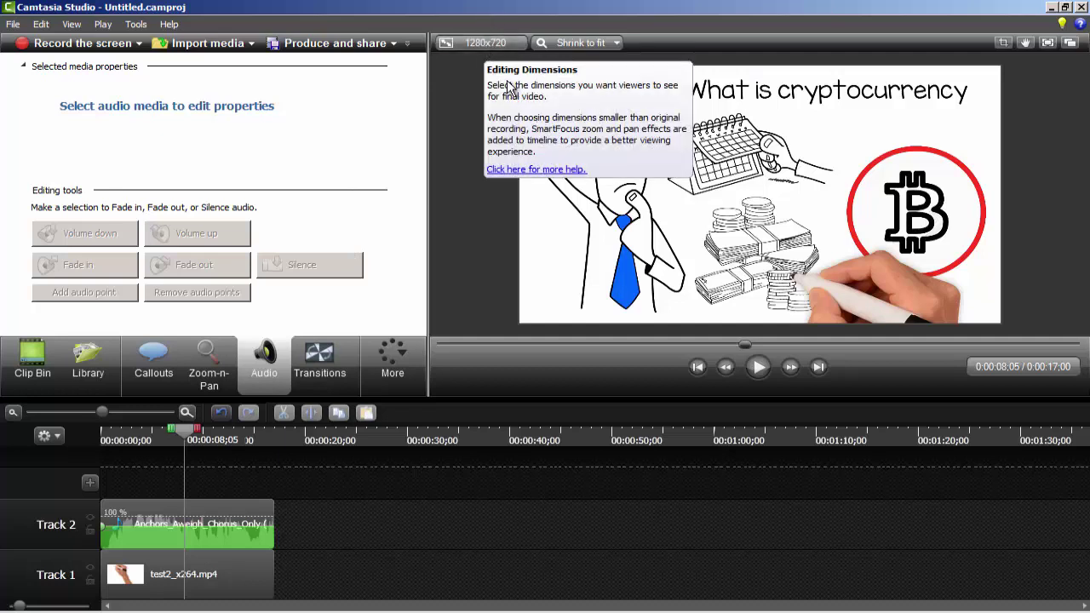
{"action": "left_click", "coordinate": [498, 45]}
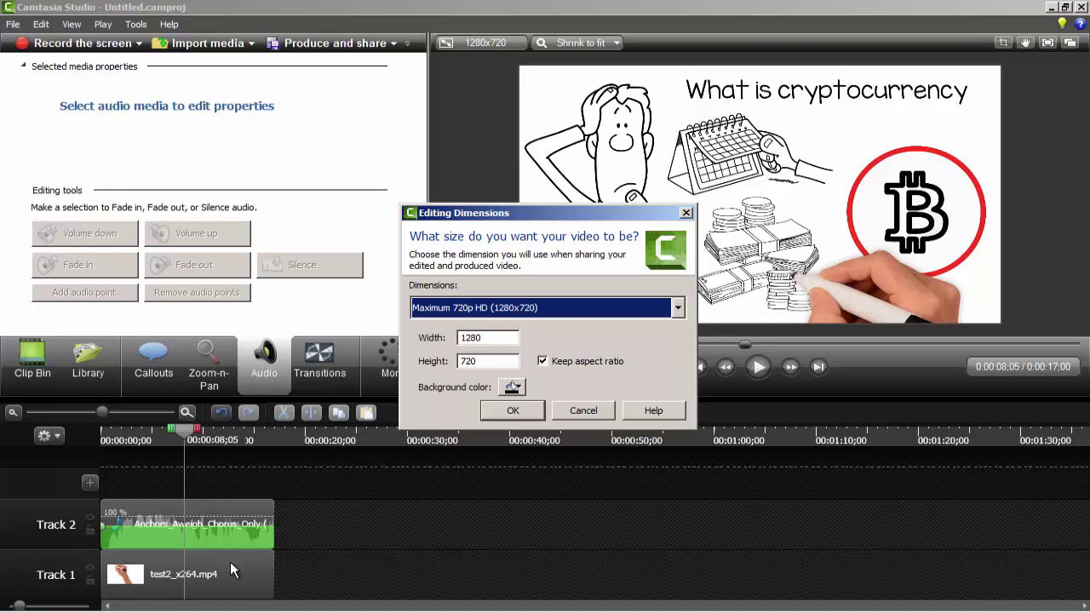
{"action": "left_click", "coordinate": [480, 310]}
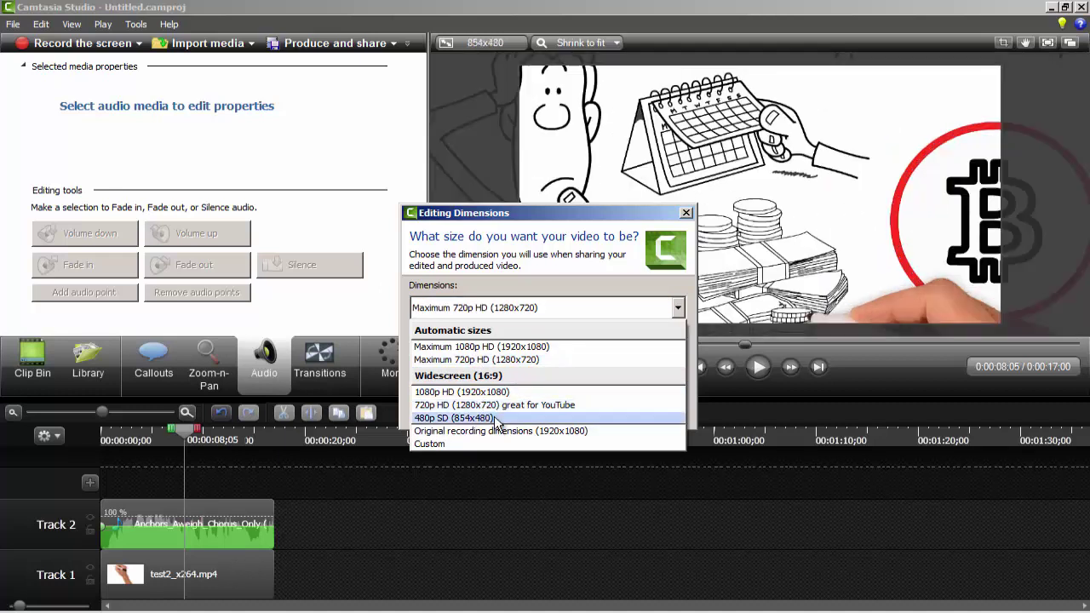
{"action": "left_click", "coordinate": [489, 346]}
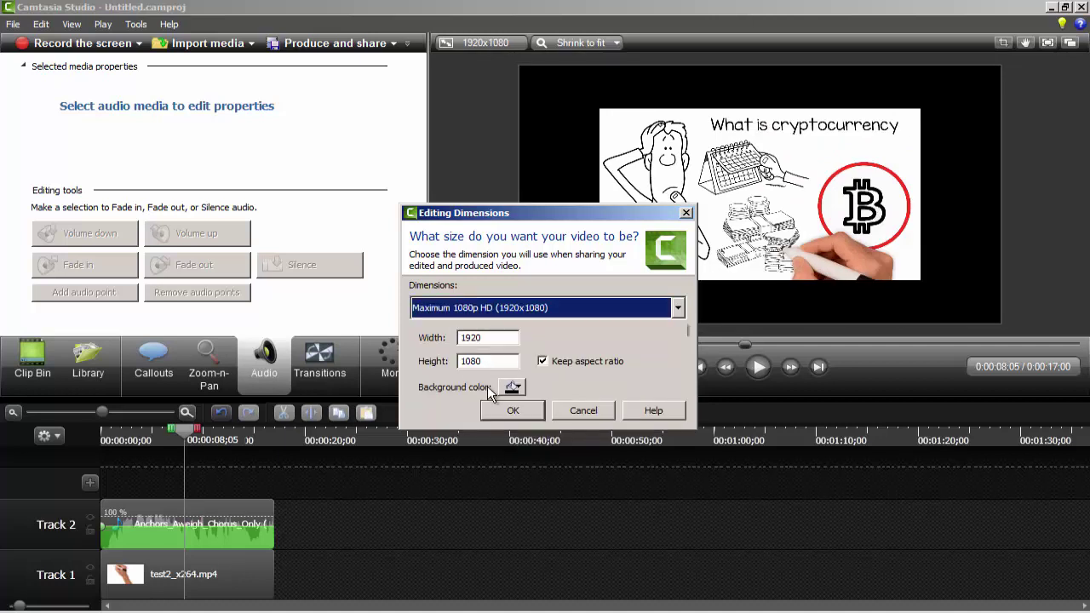
{"action": "left_click", "coordinate": [491, 412]}
Stretch the whiteboard video by its corners to fill the 1080p canvas
{"action": "left_click", "coordinate": [631, 171]}
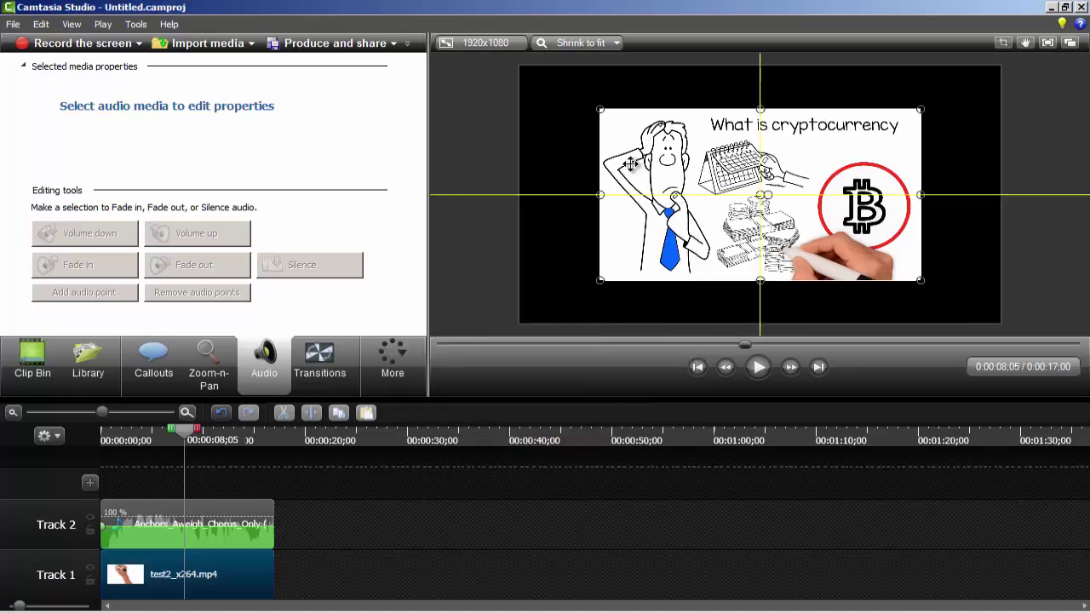
{"action": "left_click_drag", "start_coordinate": [598, 104], "coordinate": [516, 83]}
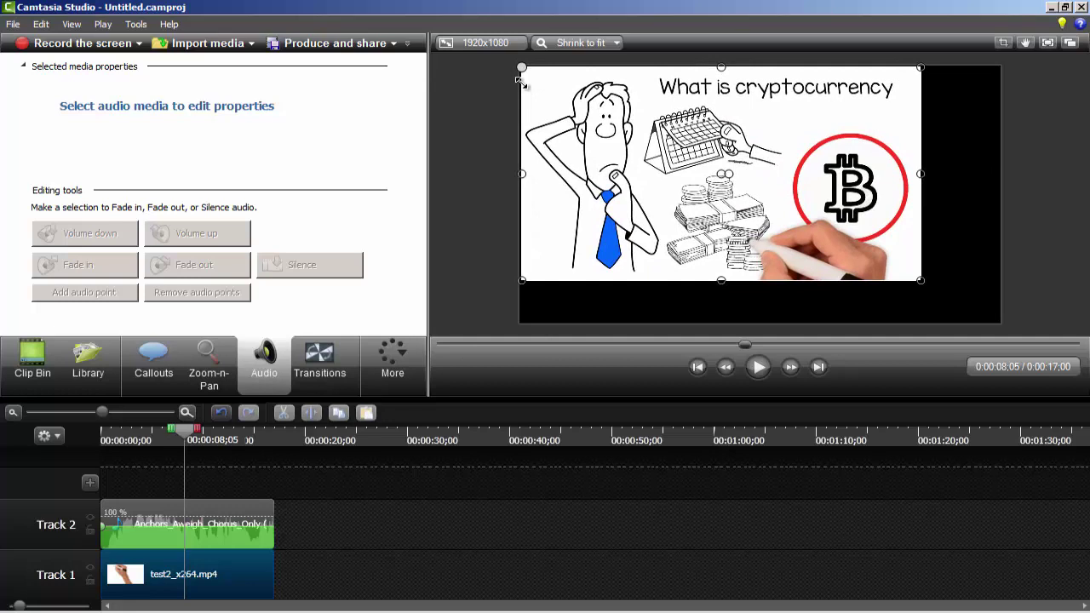
{"action": "left_click_drag", "start_coordinate": [920, 279], "coordinate": [998, 305]}
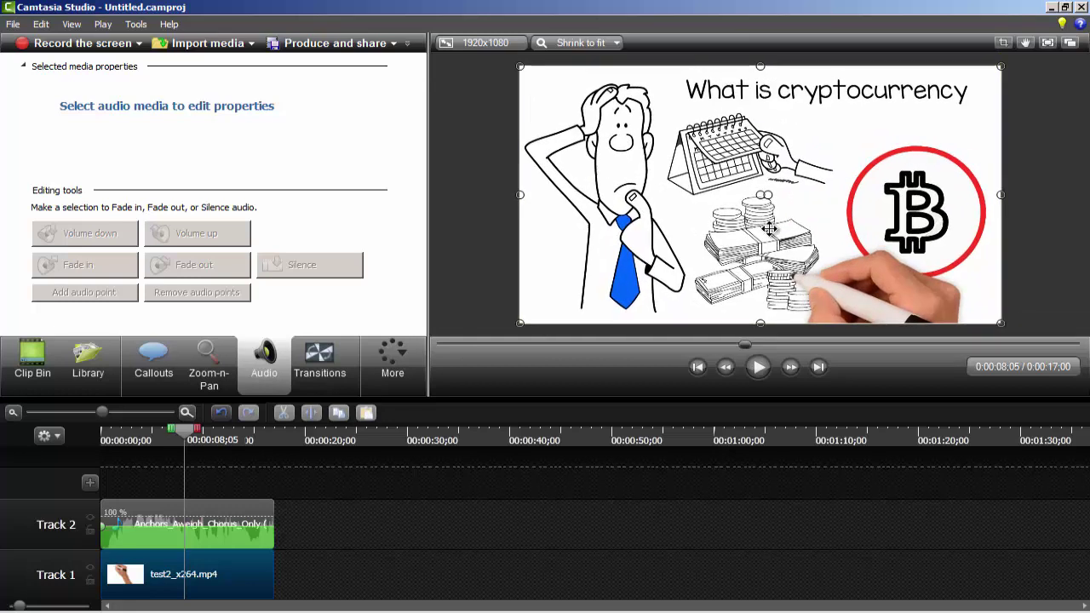
Choose the MP4 with Smart Player (up to 1080p) preset in the Production Wizard and continue
{"action": "left_click", "coordinate": [222, 439]}
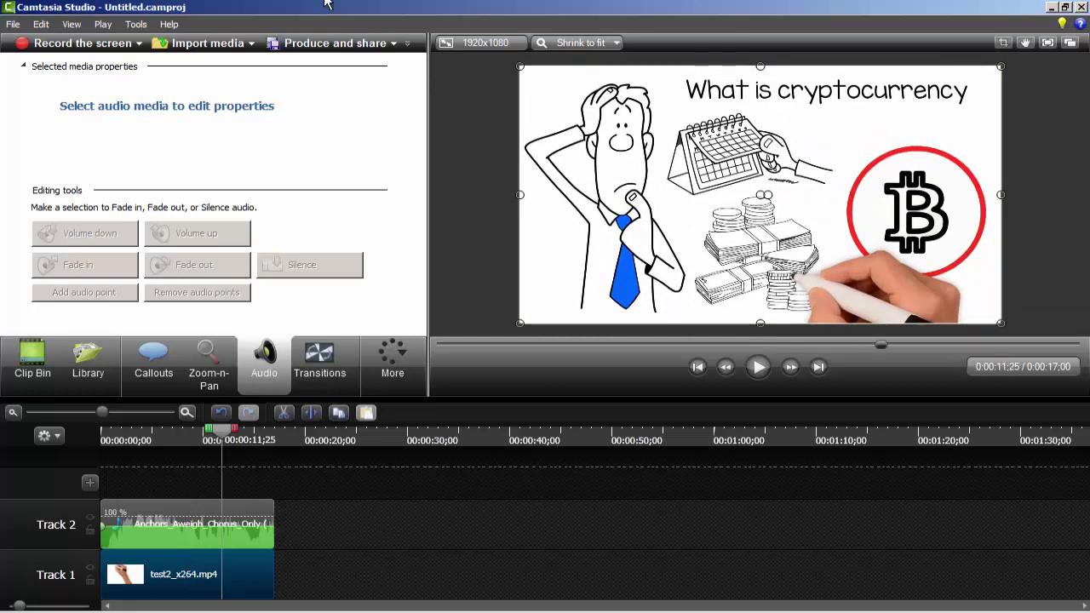
{"action": "left_click", "coordinate": [313, 46]}
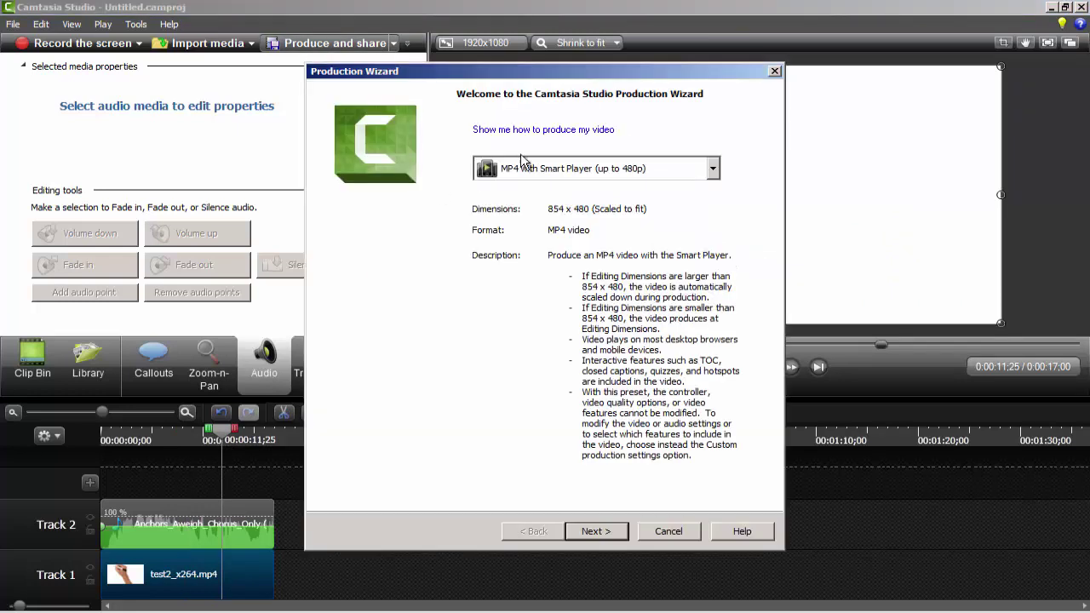
{"action": "left_click", "coordinate": [528, 168]}
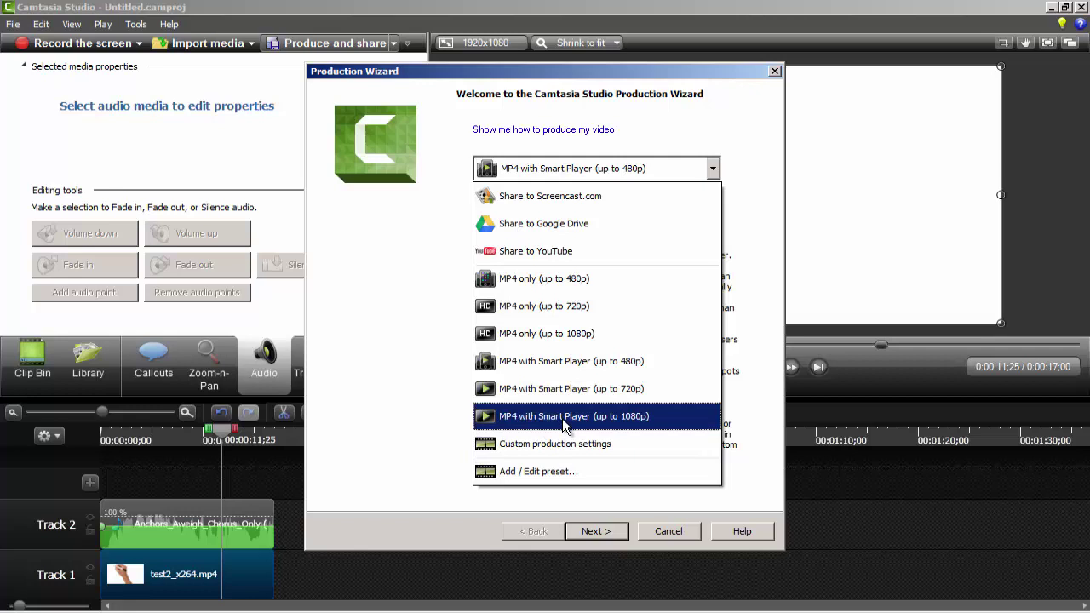
{"action": "left_click", "coordinate": [566, 417]}
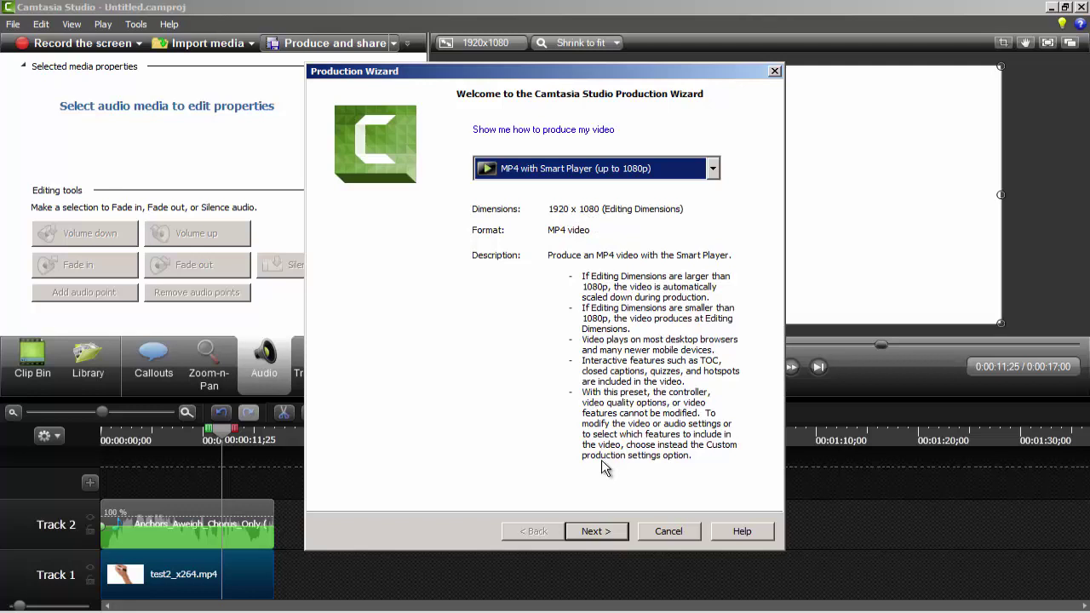
{"action": "left_click", "coordinate": [596, 530]}
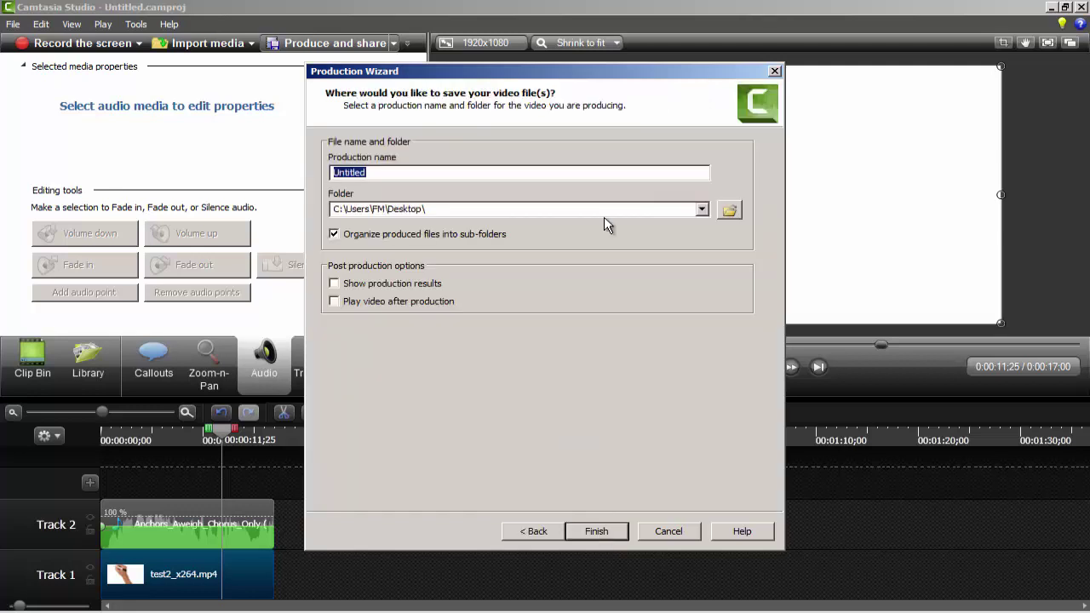